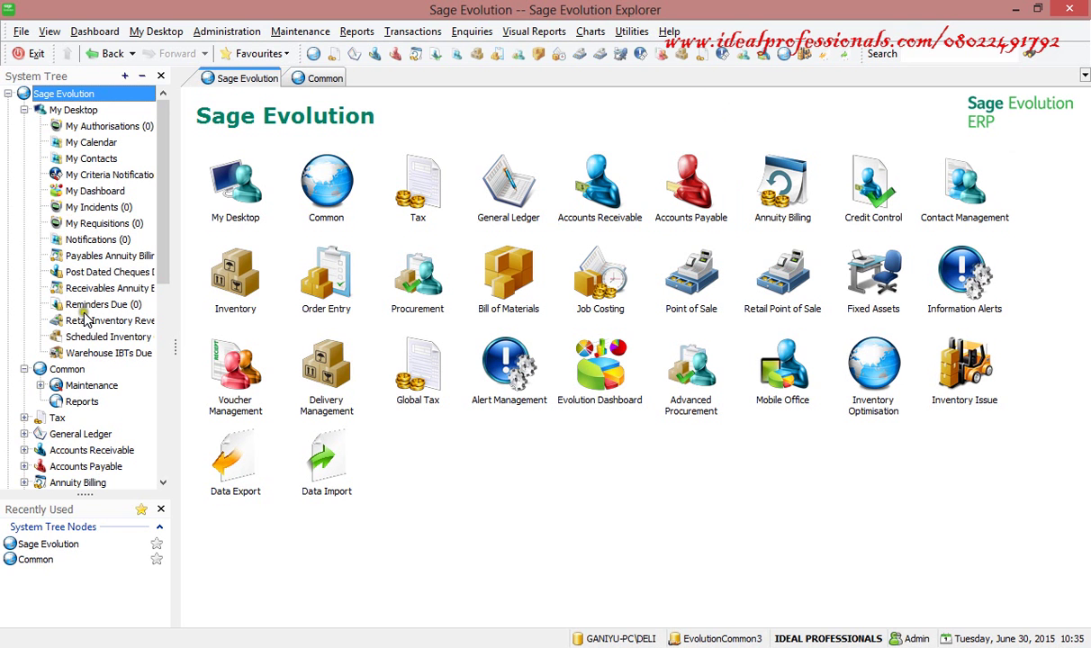
- Expand Tax in the System Tree and scroll down to reveal its Maintenance and Reports entries
click(24, 417)
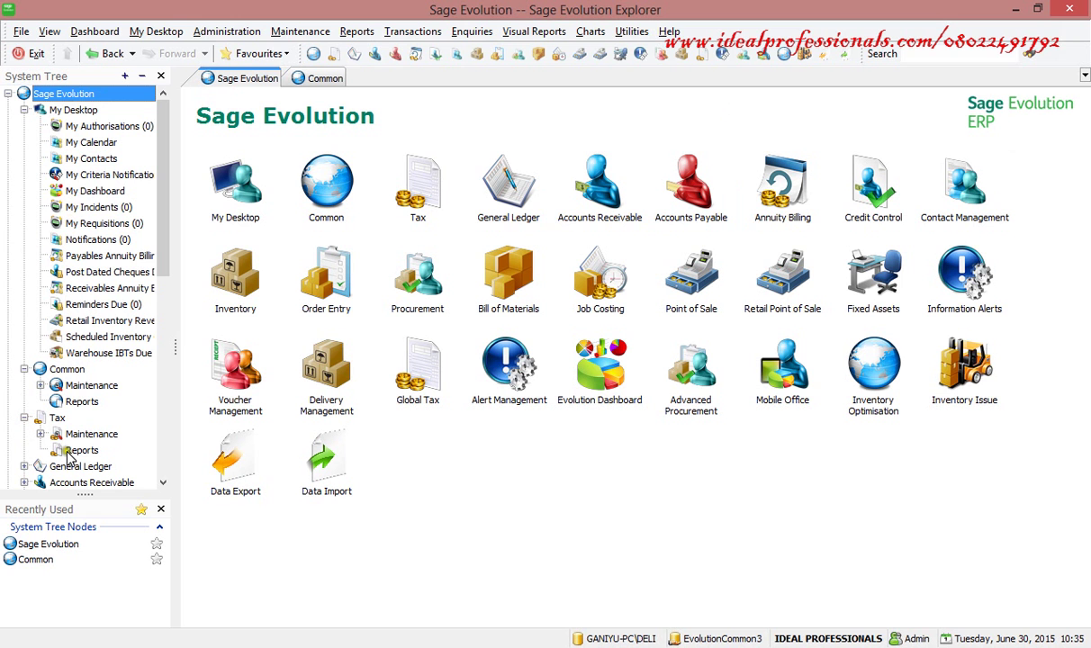
drag(157, 263, 162, 403)
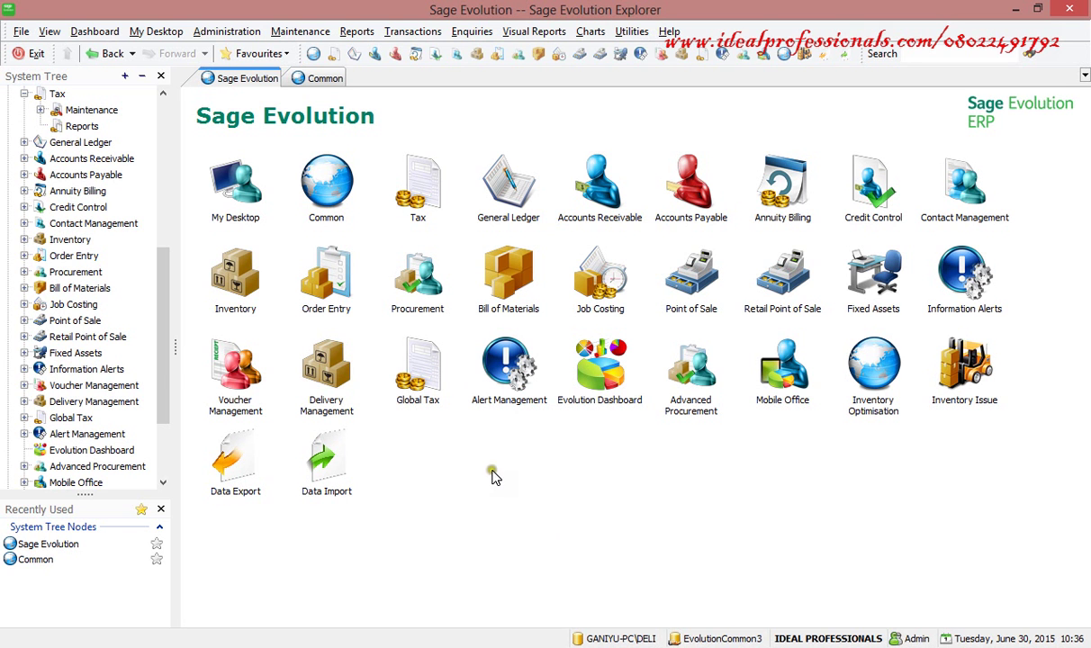
- Open the General Ledger module, scroll through its sections, and select the Accounts entry
click(505, 185)
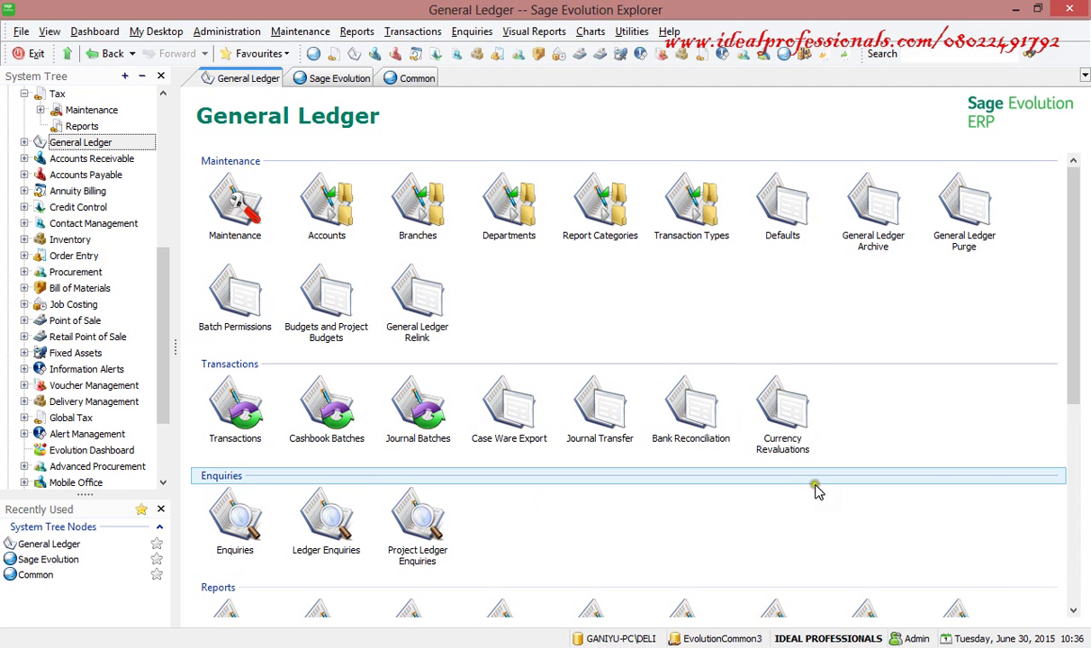
click(1073, 612)
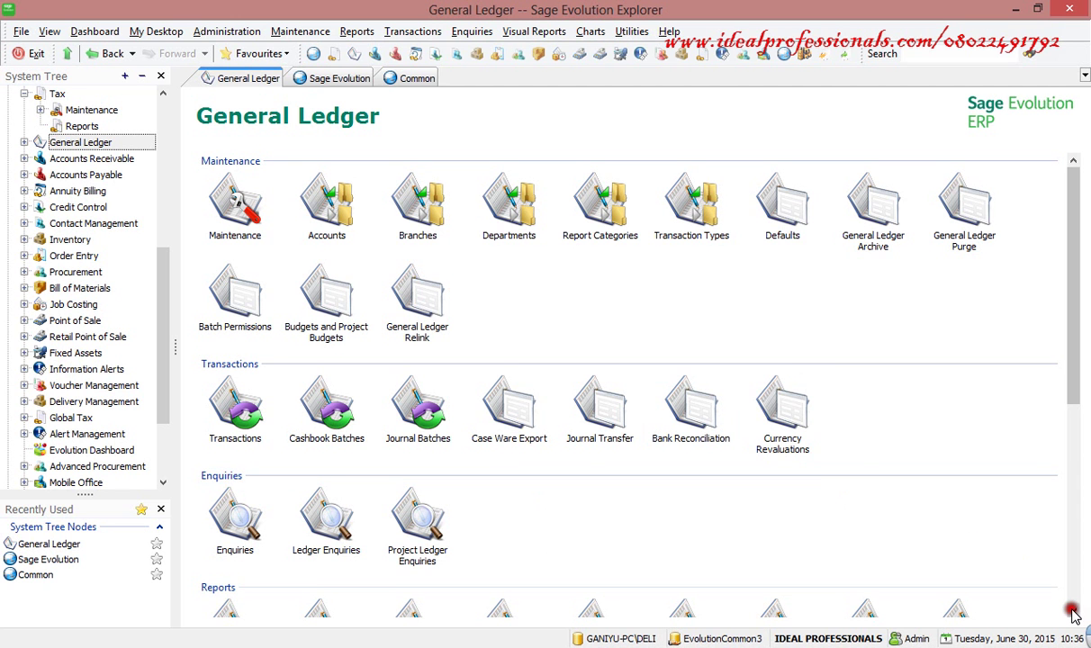
scroll(1075, 576, down, 3)
drag(1080, 458, 1068, 335)
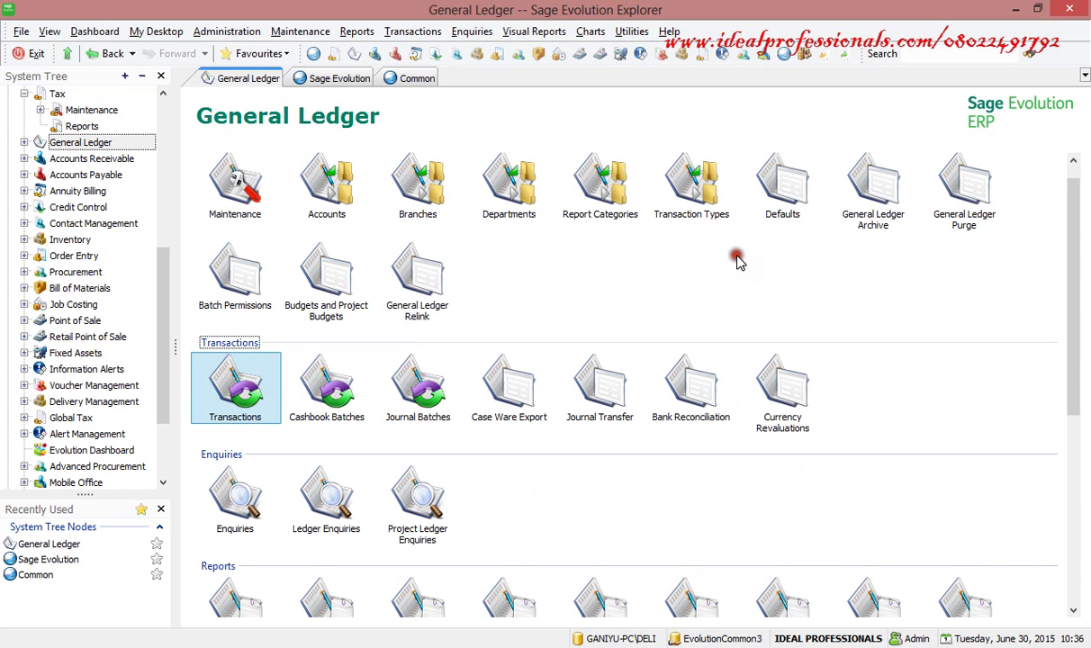
click(336, 206)
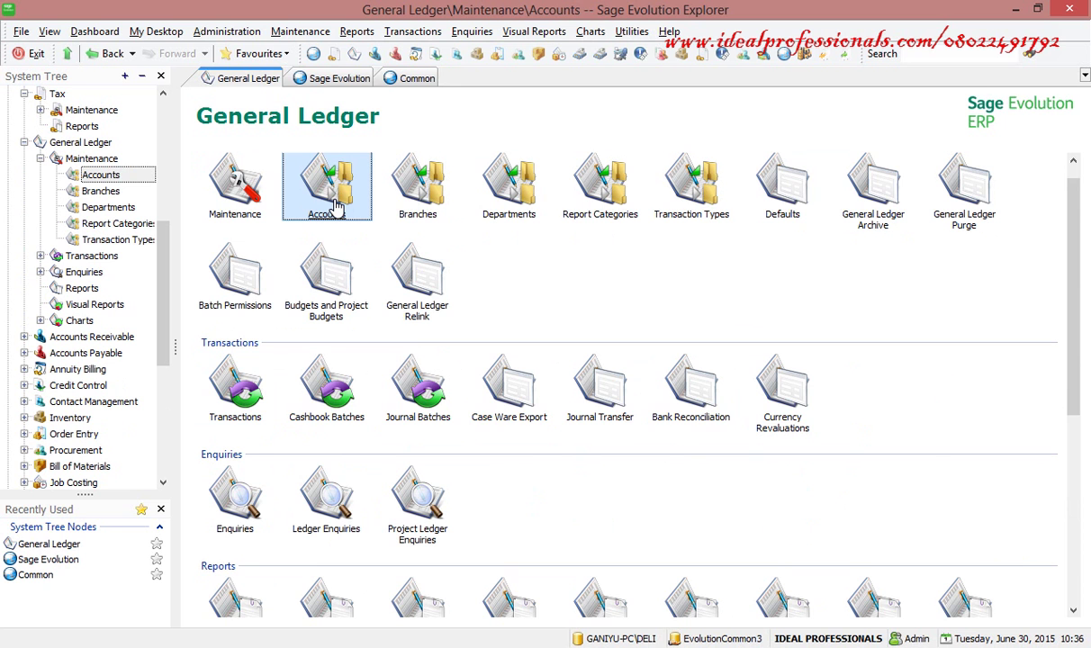
- Open the 397-account list, check the Fixed Assets, Leasehold and Cash On Hand accounts, then return
double_click(336, 206)
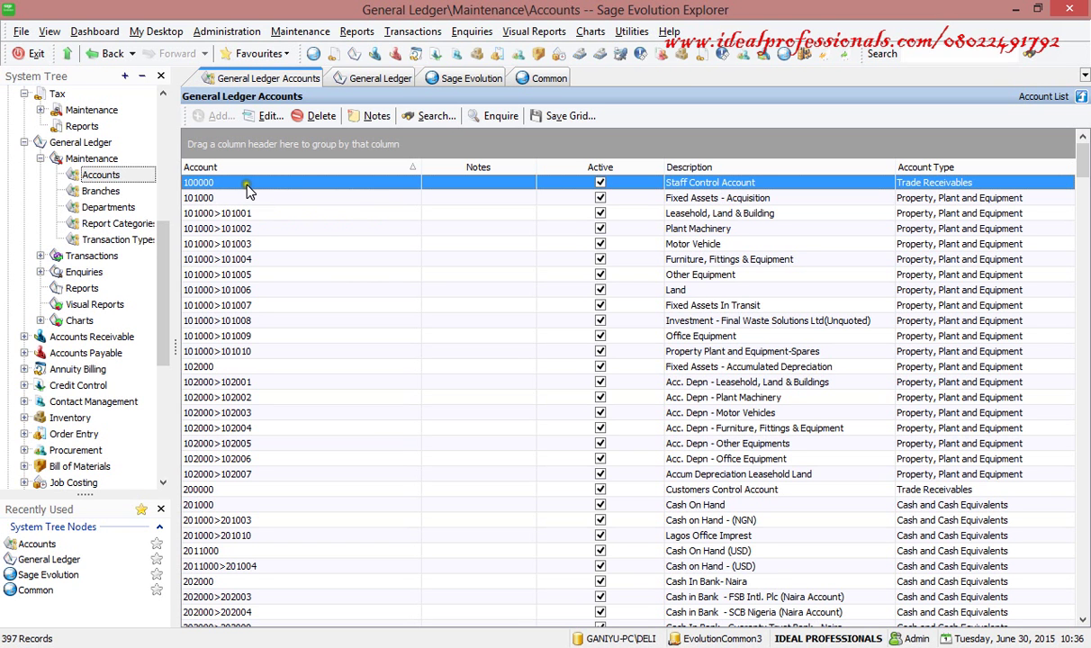
click(927, 200)
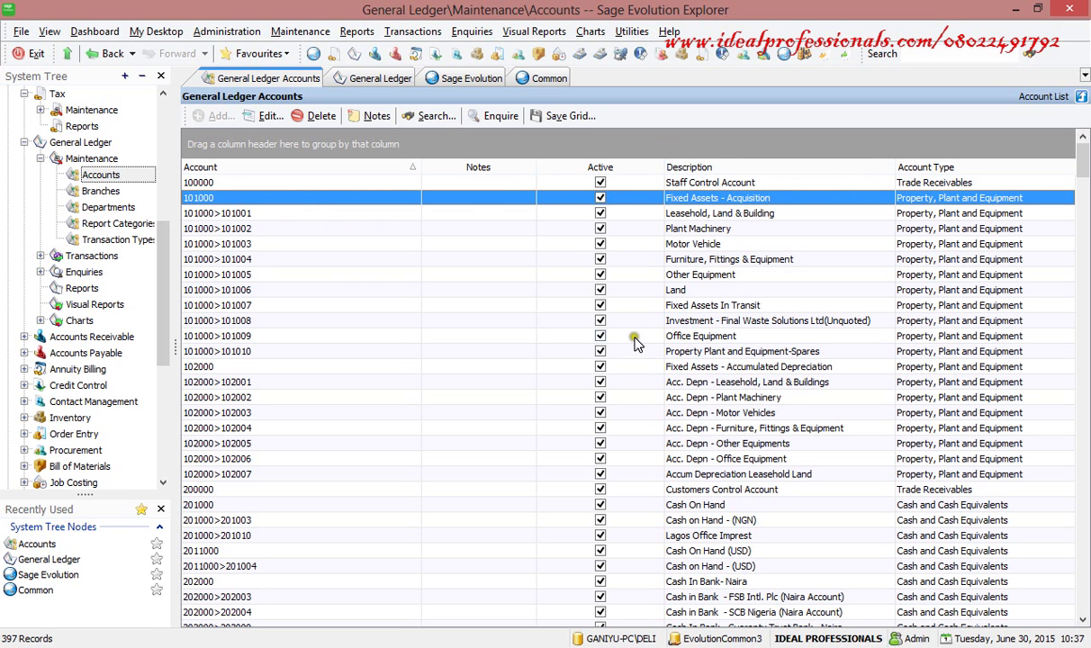
click(217, 215)
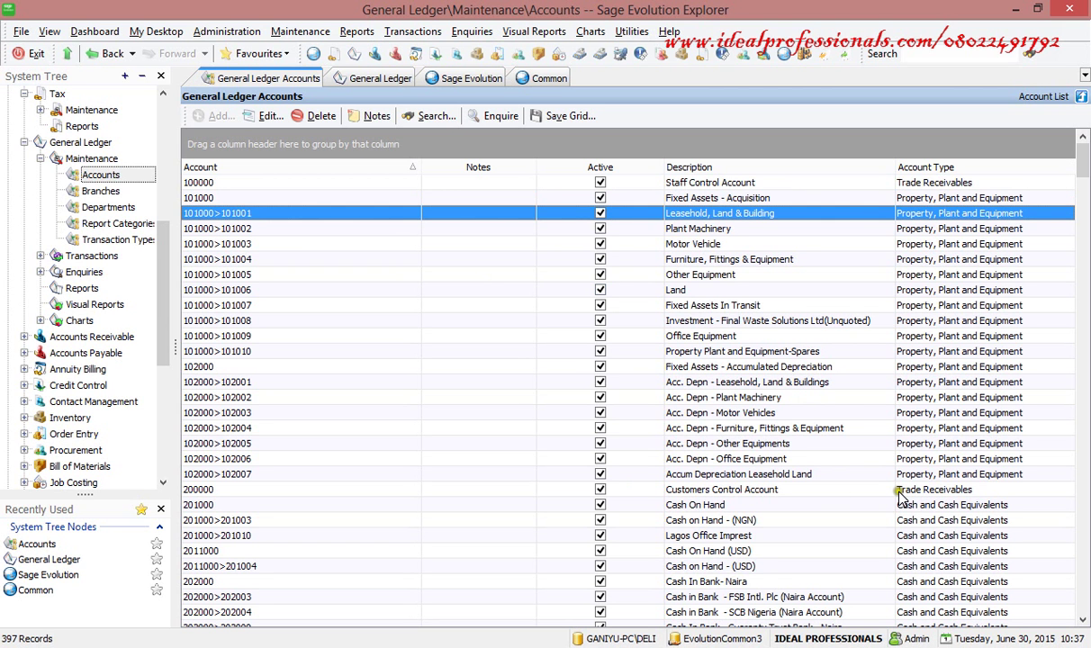
click(763, 506)
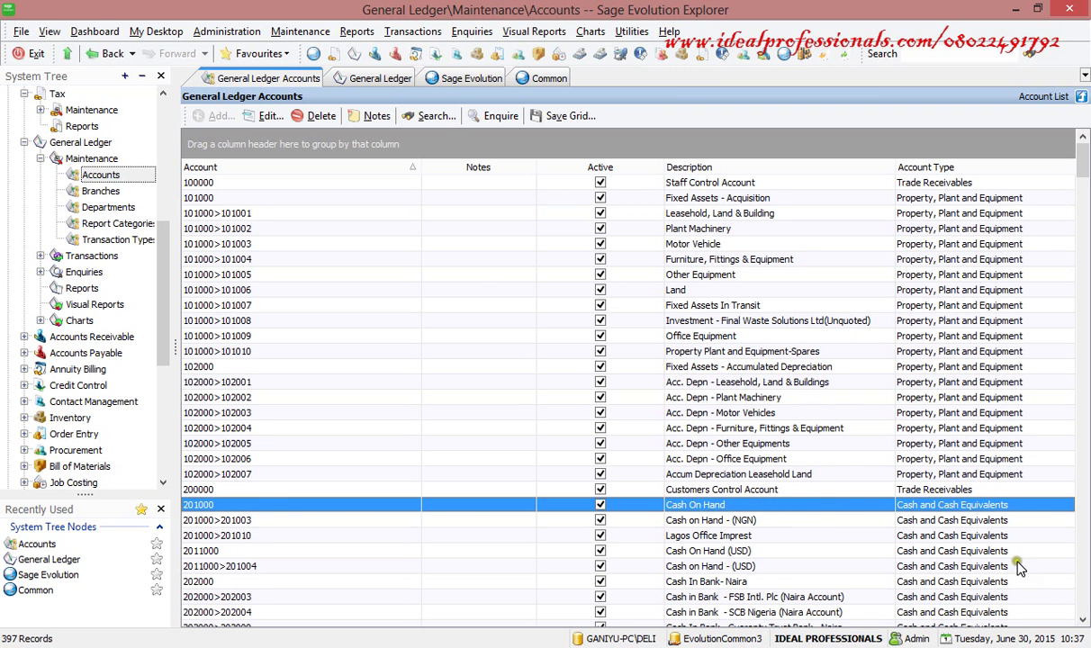
click(1082, 618)
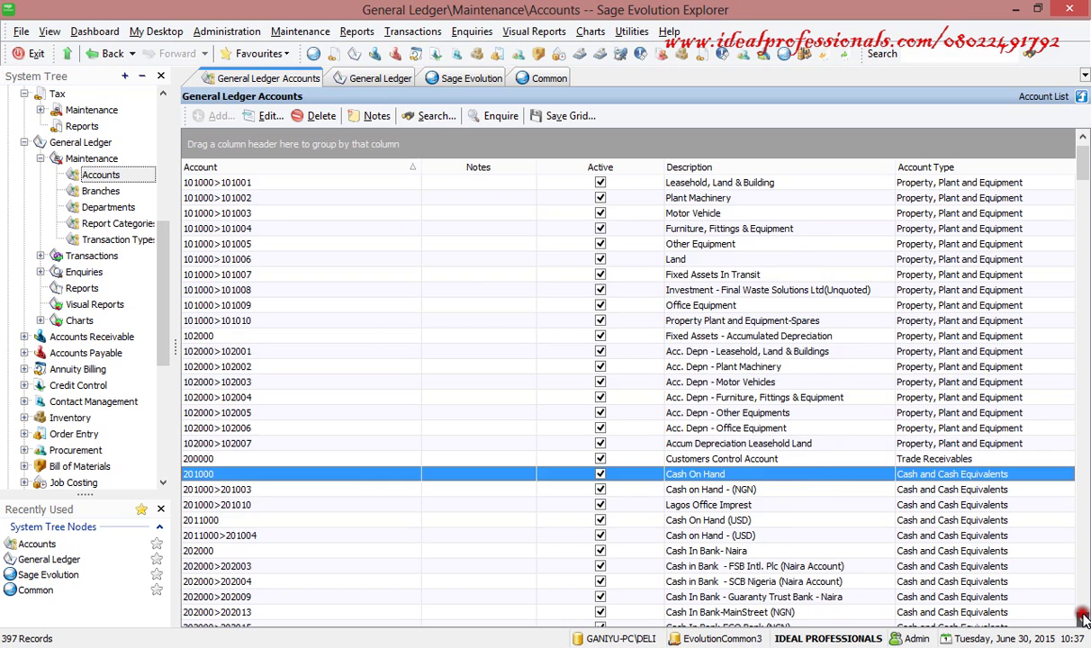
drag(1082, 618, 1083, 617)
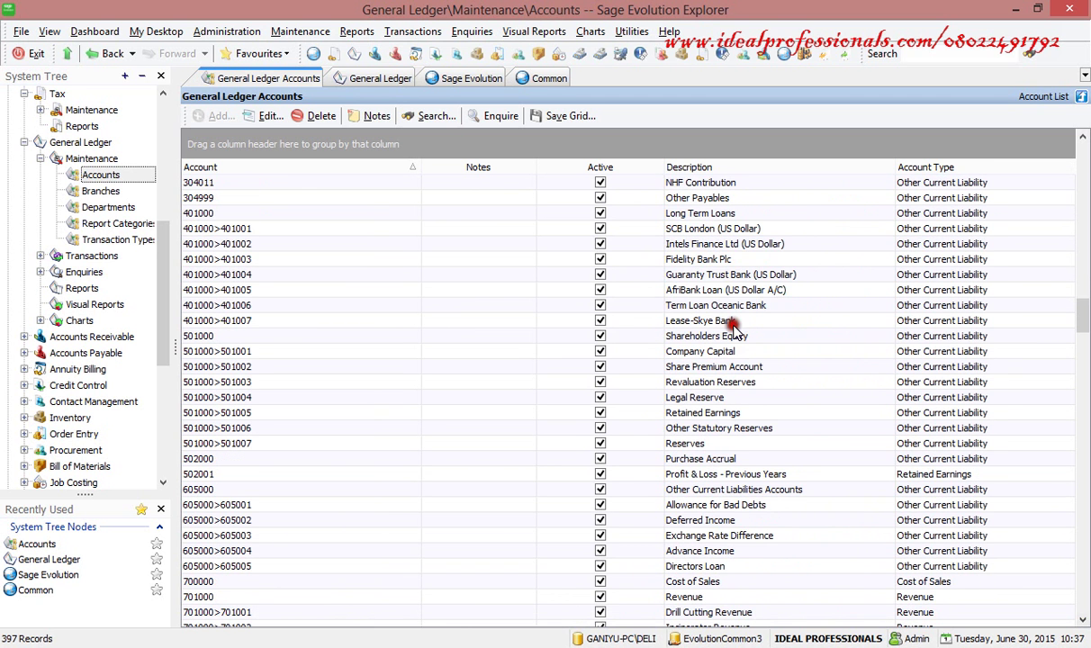
click(374, 79)
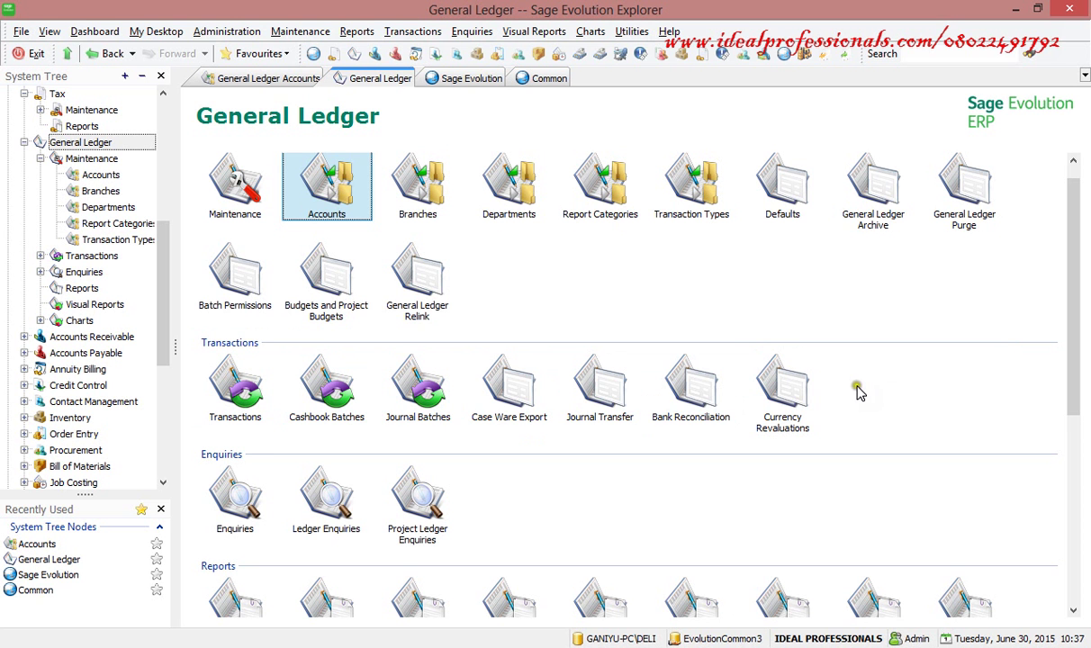
- Scroll to the General Ledger Reports section and open the Balance Sheet report settings
drag(1075, 356, 1072, 474)
click(601, 379)
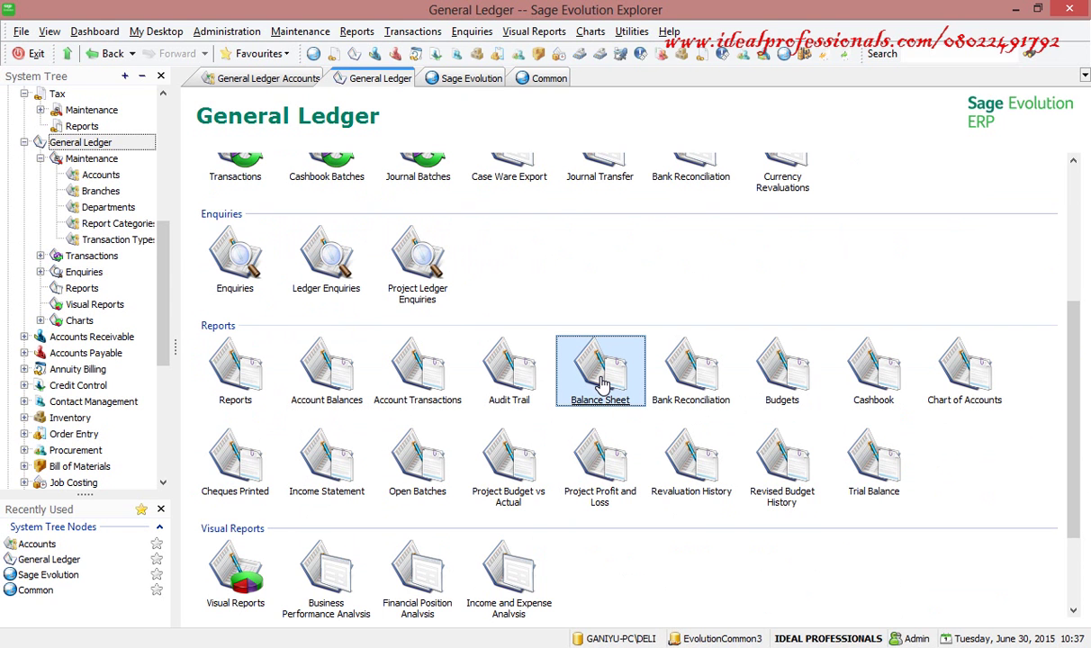
double_click(601, 379)
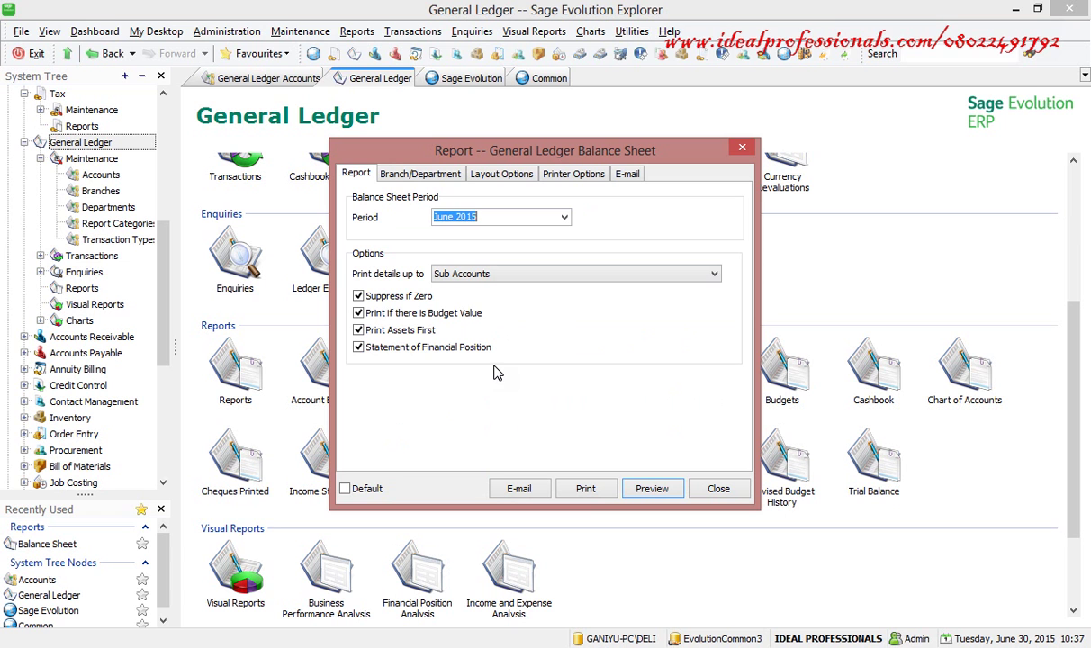
- Keep 'Print details up to' at Sub Accounts and preview the June 2015 balance sheet
click(713, 273)
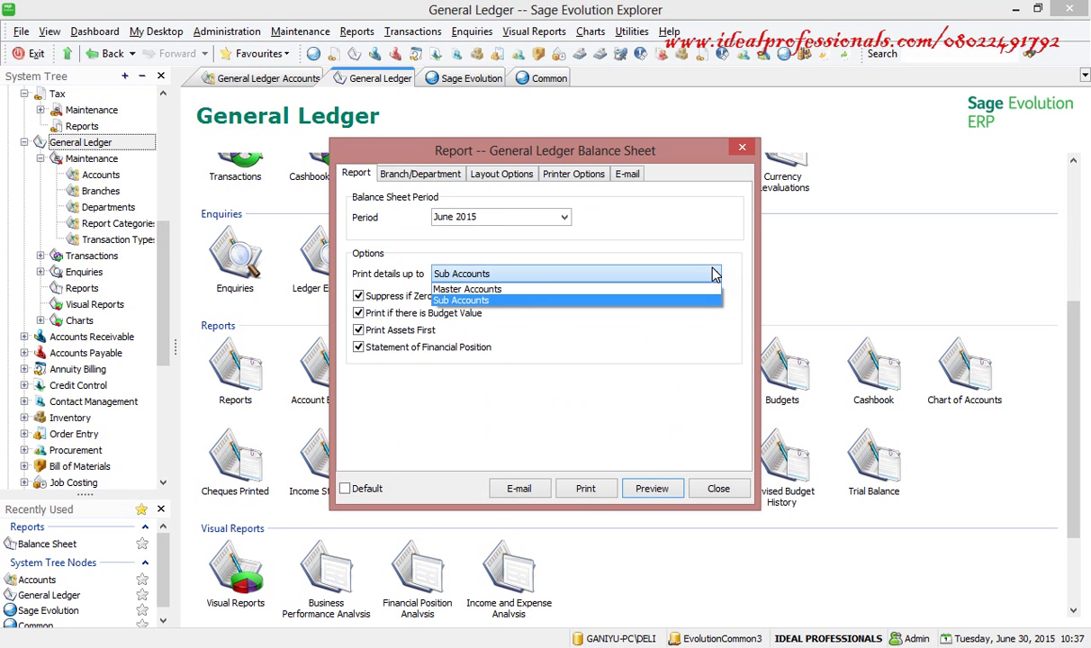
click(714, 273)
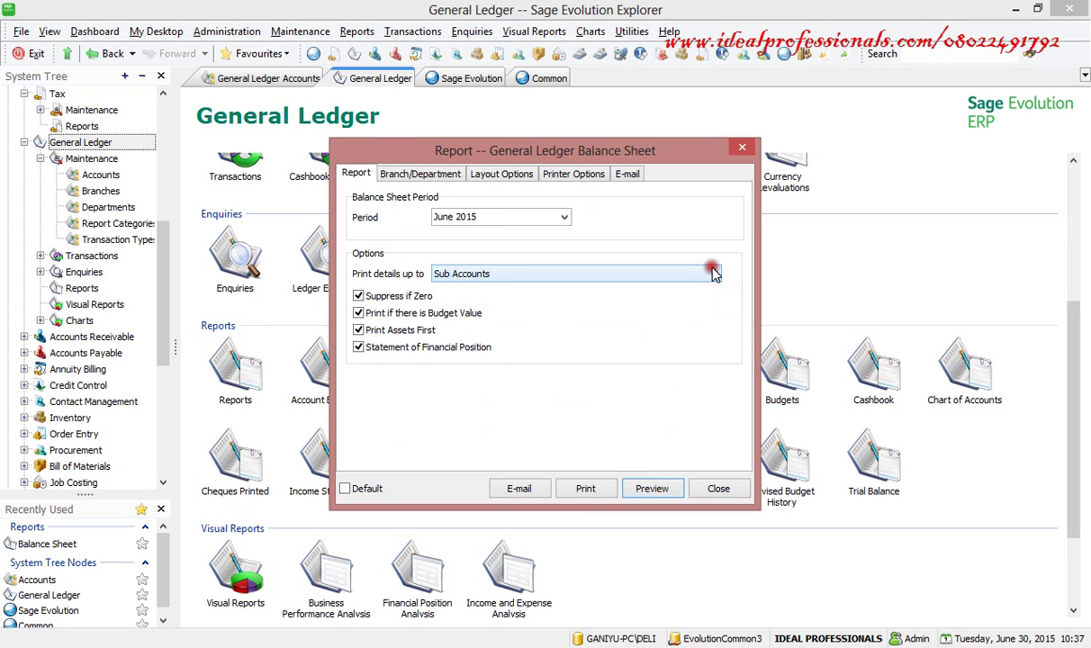
click(645, 482)
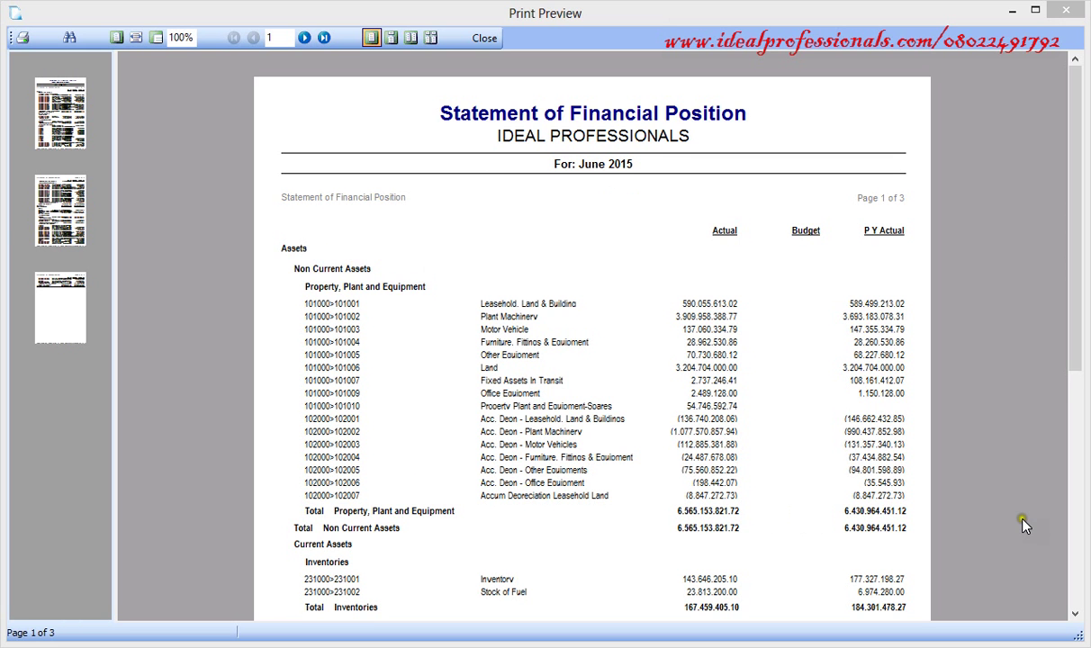
- Scroll down page 1 of the preview past Trade Receivables and Other Current Assets
click(1076, 613)
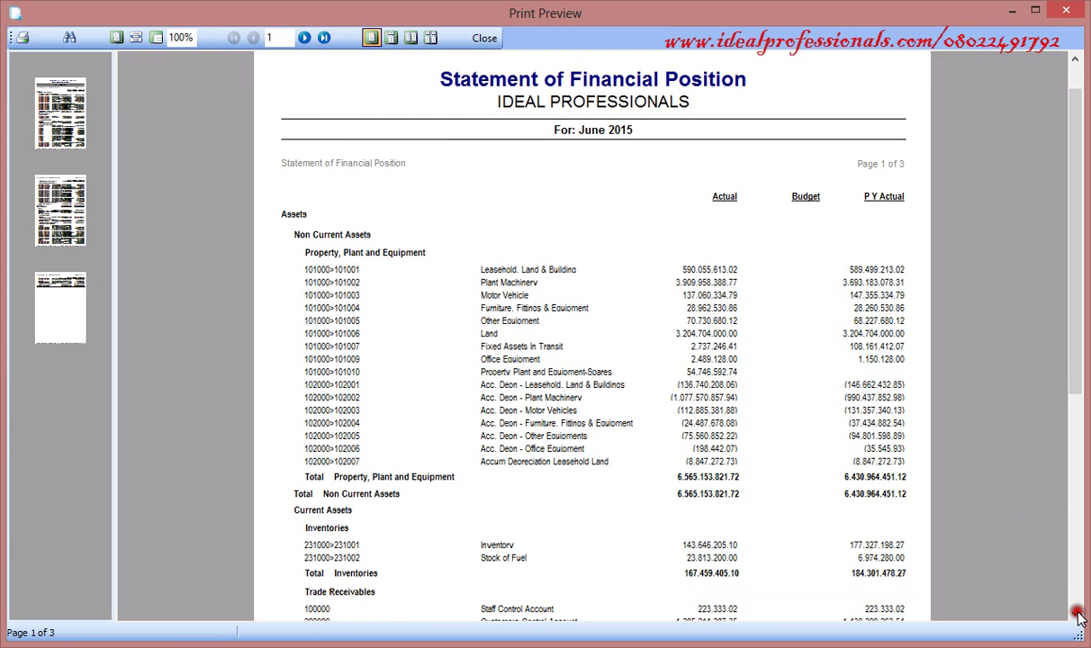
click(1077, 614)
click(1077, 614)
click(1076, 614)
click(1077, 613)
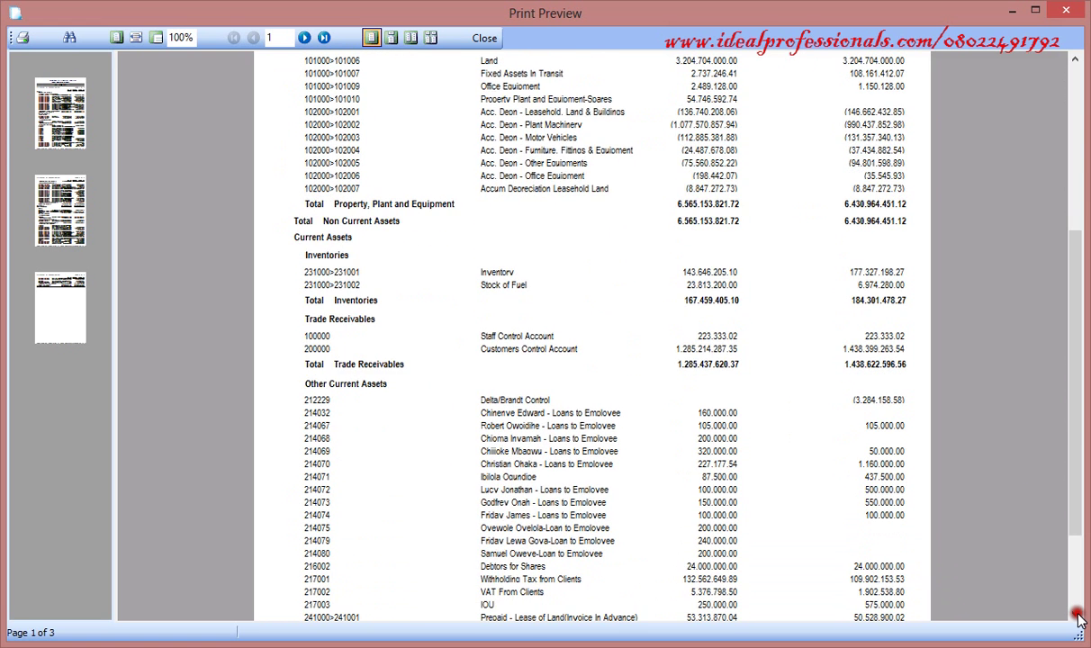
click(1076, 614)
click(1076, 614)
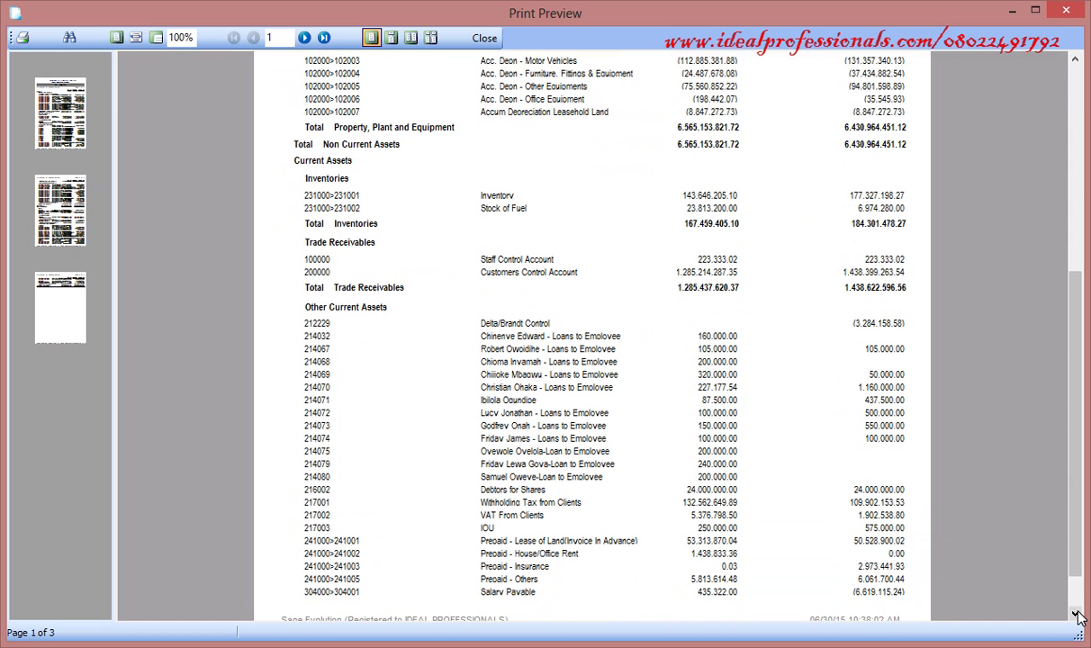
click(1077, 614)
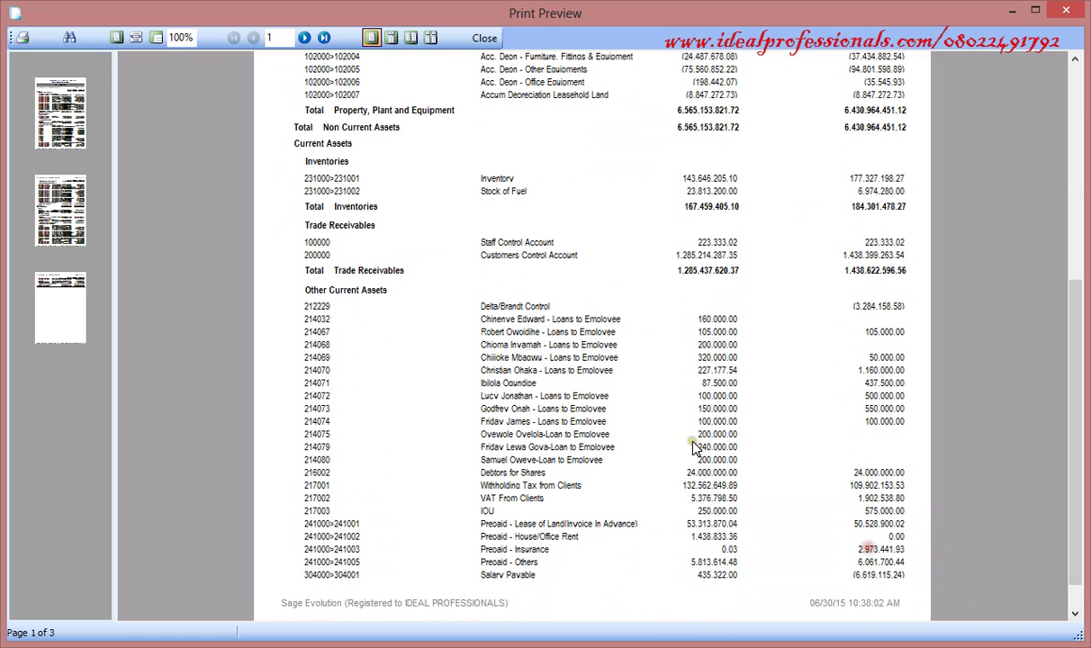
- View pages 2 and 3 of the Statement of Financial Position, then close the preview
click(60, 205)
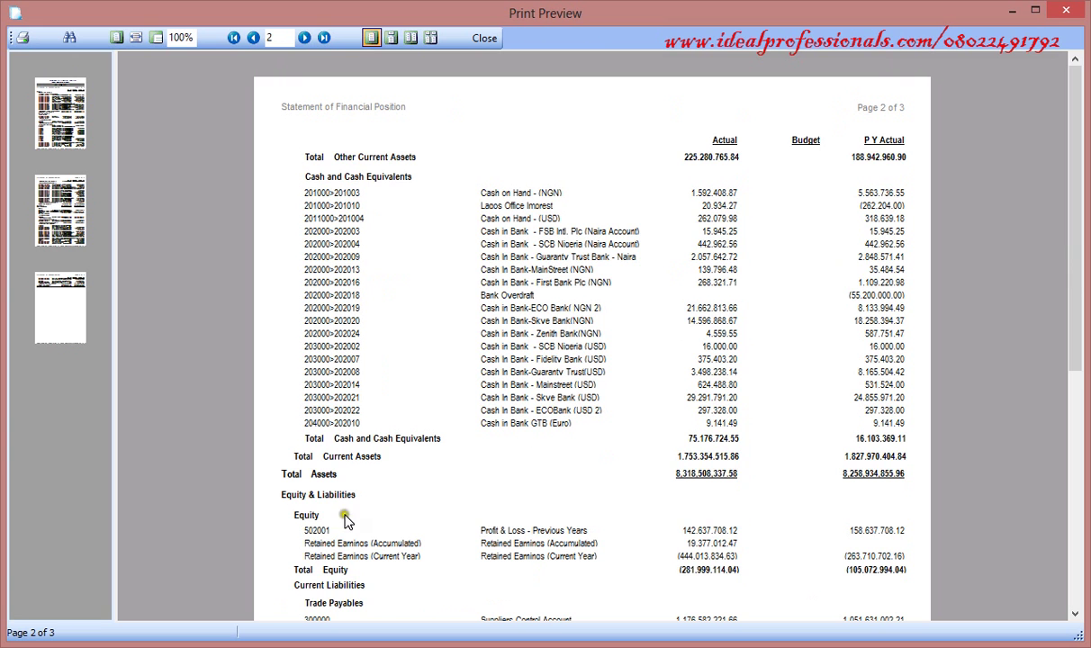
click(61, 313)
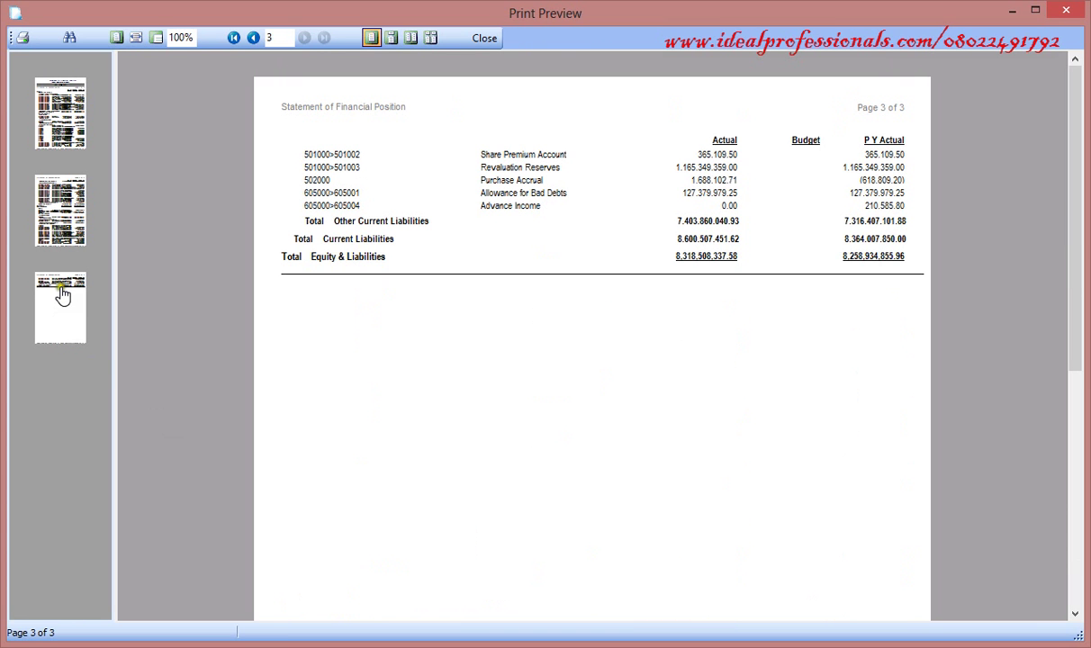
click(484, 37)
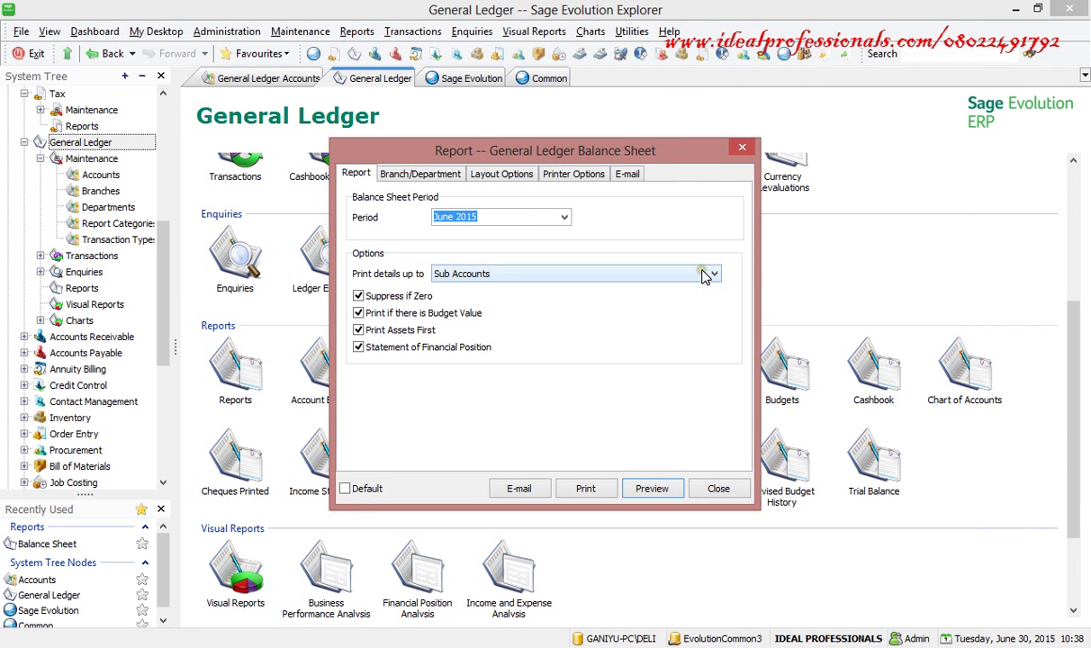
- Change 'Print details up to' to Master Accounts and preview the June 2015 balance sheet
click(707, 274)
click(662, 297)
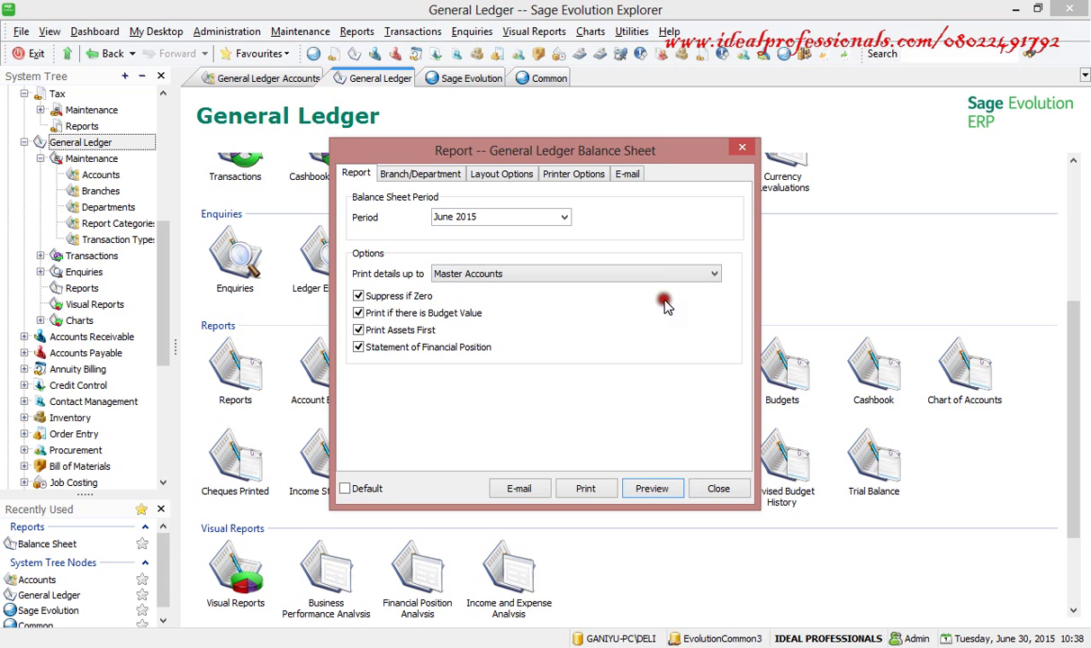
click(652, 488)
click(652, 488)
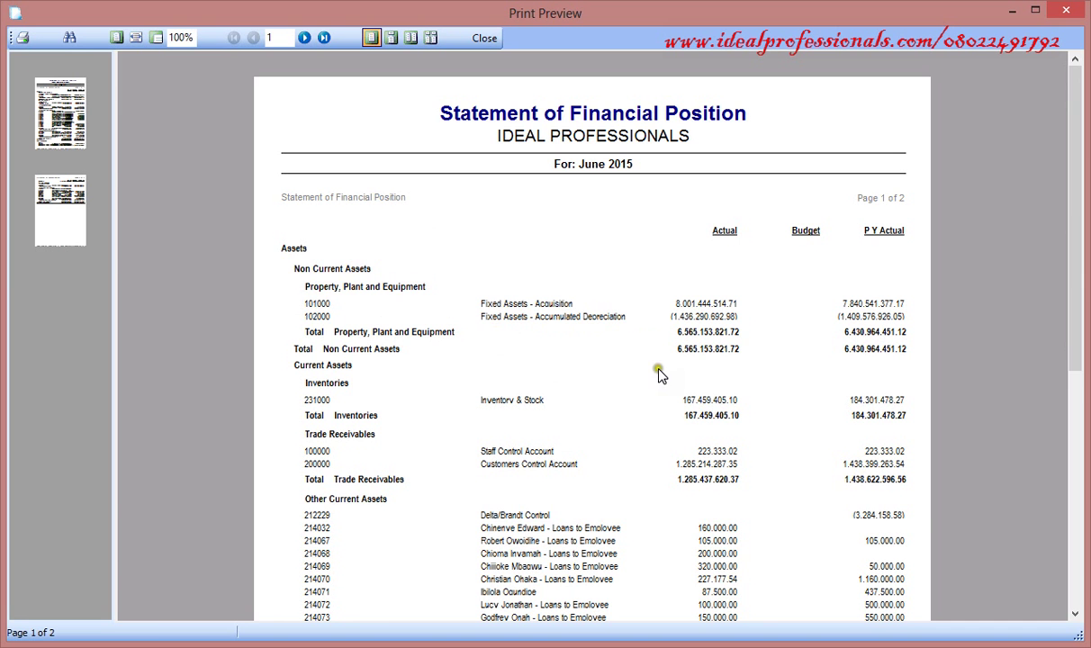
- Scroll page 1, view page 2 ending at Total Equity & Liabilities, then close the preview
click(1075, 614)
drag(1076, 617, 1076, 617)
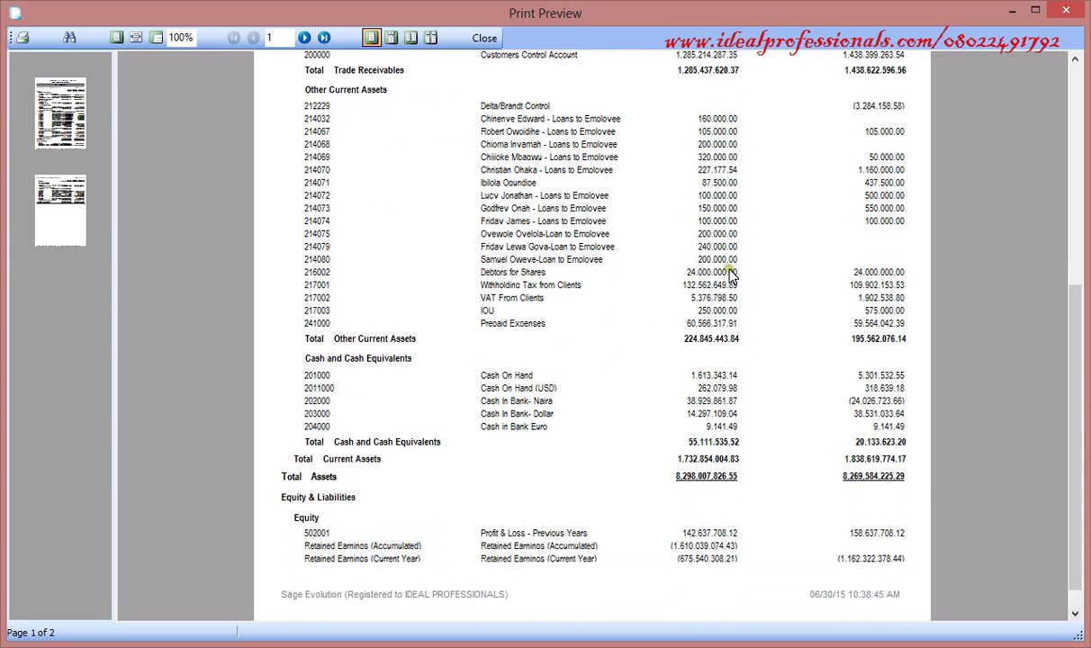
click(76, 229)
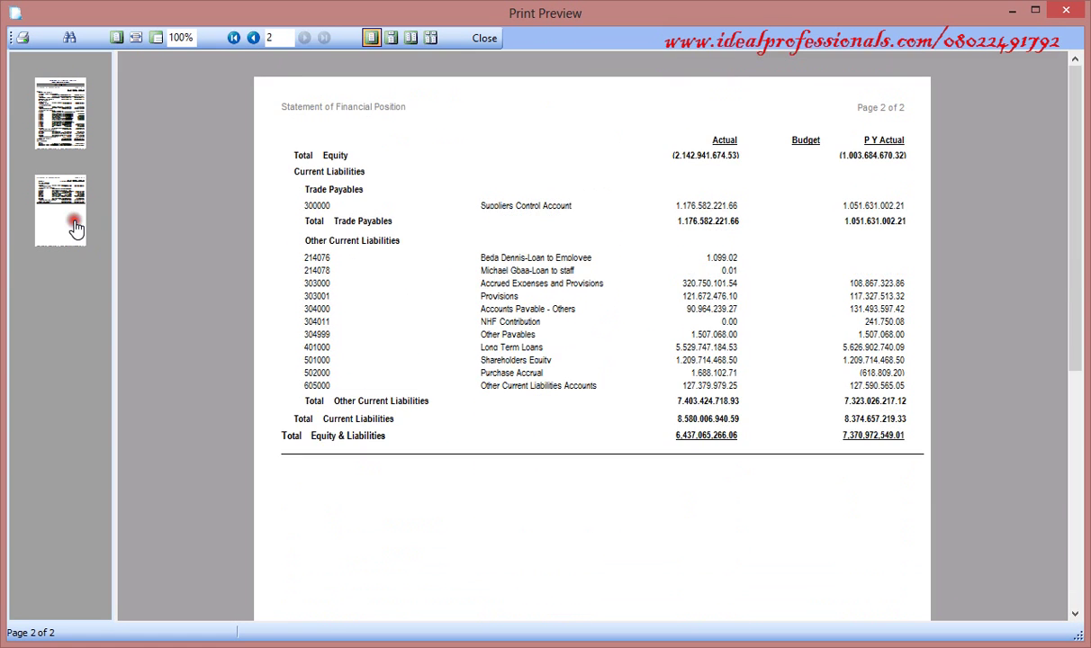
click(486, 40)
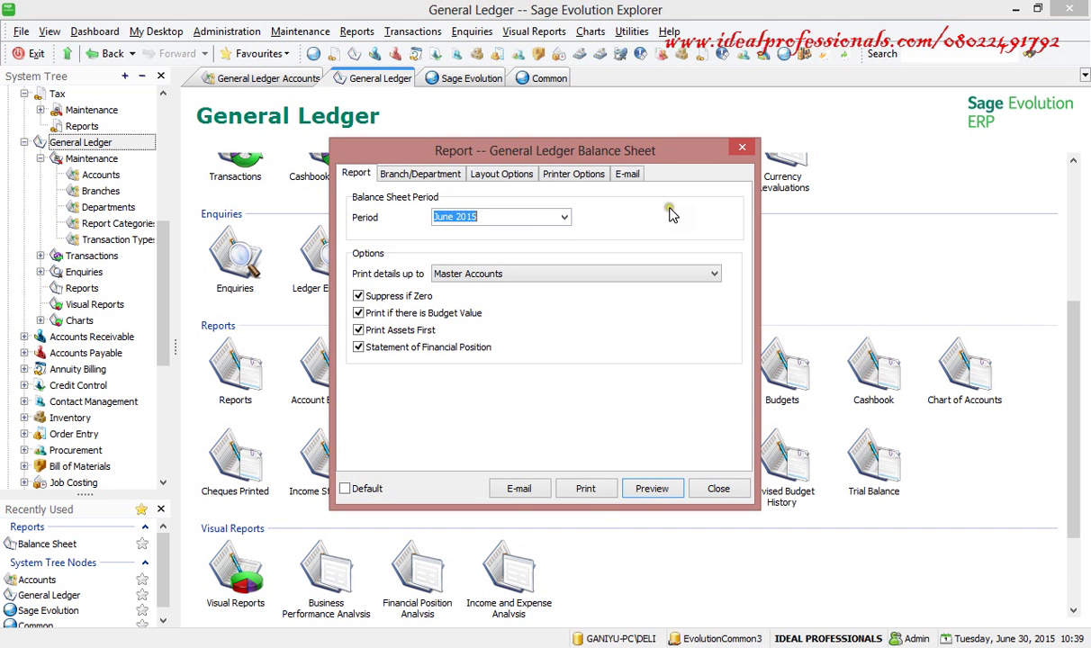
- Close the Balance Sheet settings and open the Income Statement report settings
click(741, 146)
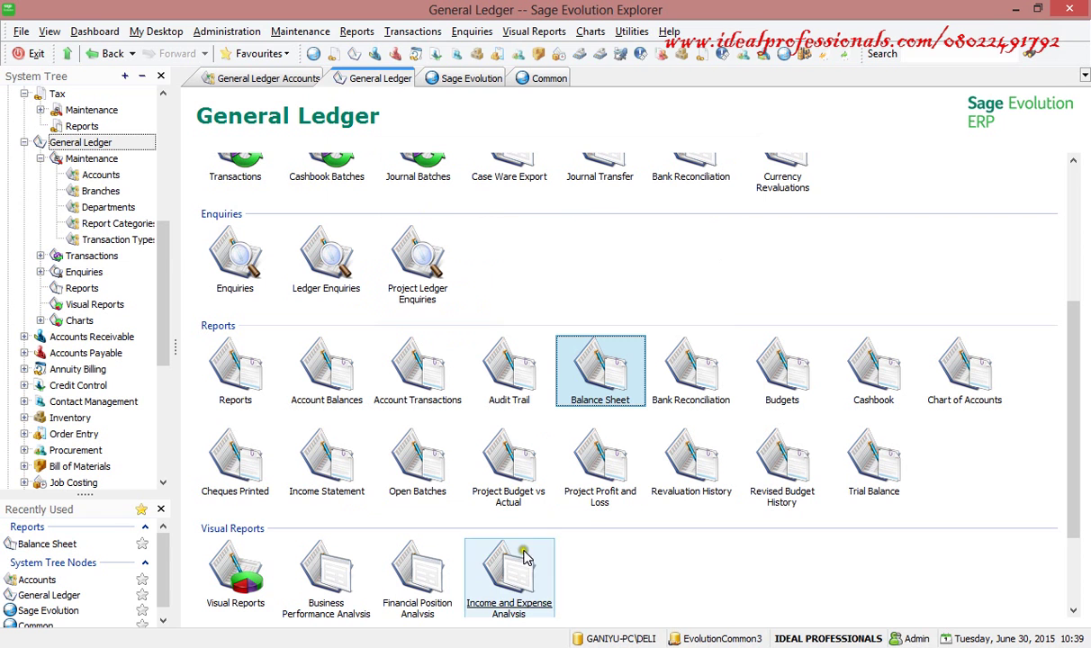
click(313, 482)
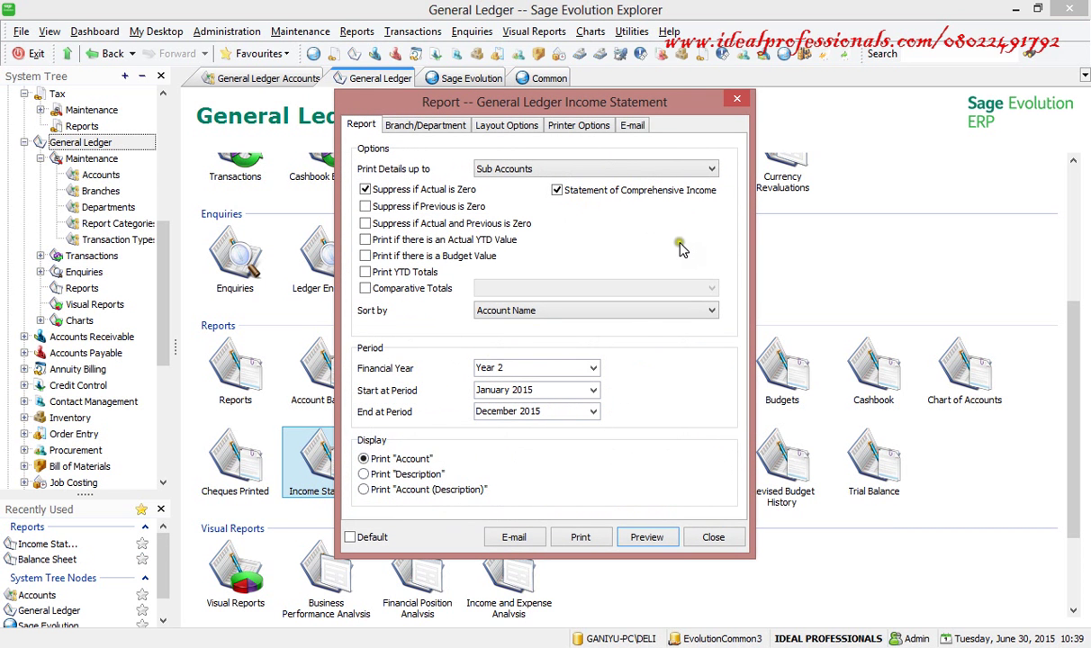
- Preview the January–December 2015 Statement of Comprehensive Income, then close the preview and its settings
click(654, 537)
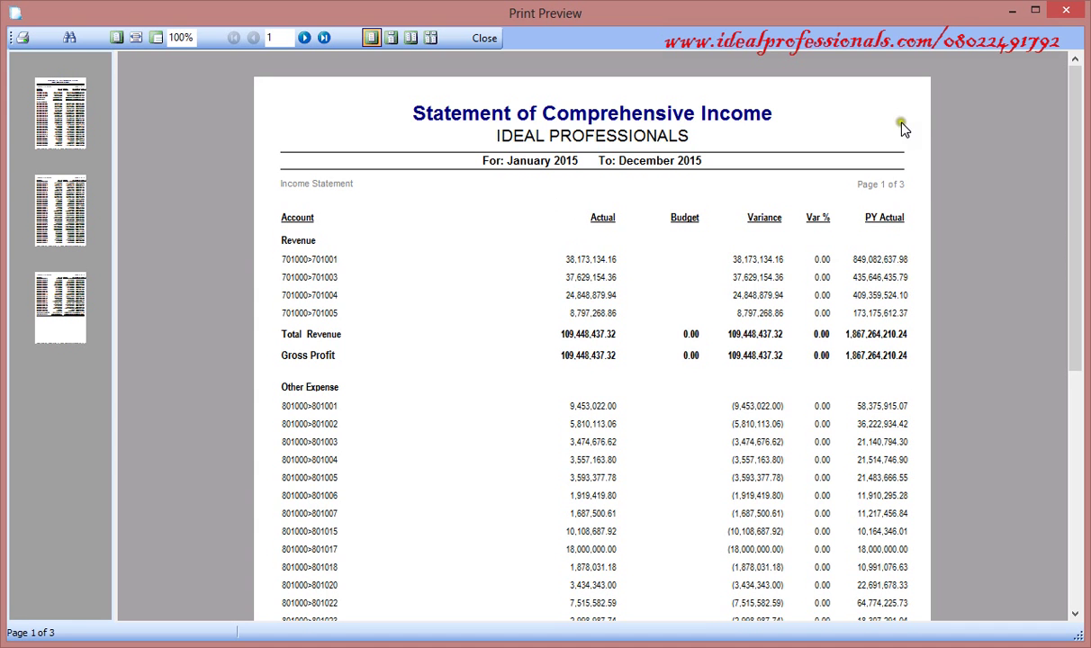
click(1064, 11)
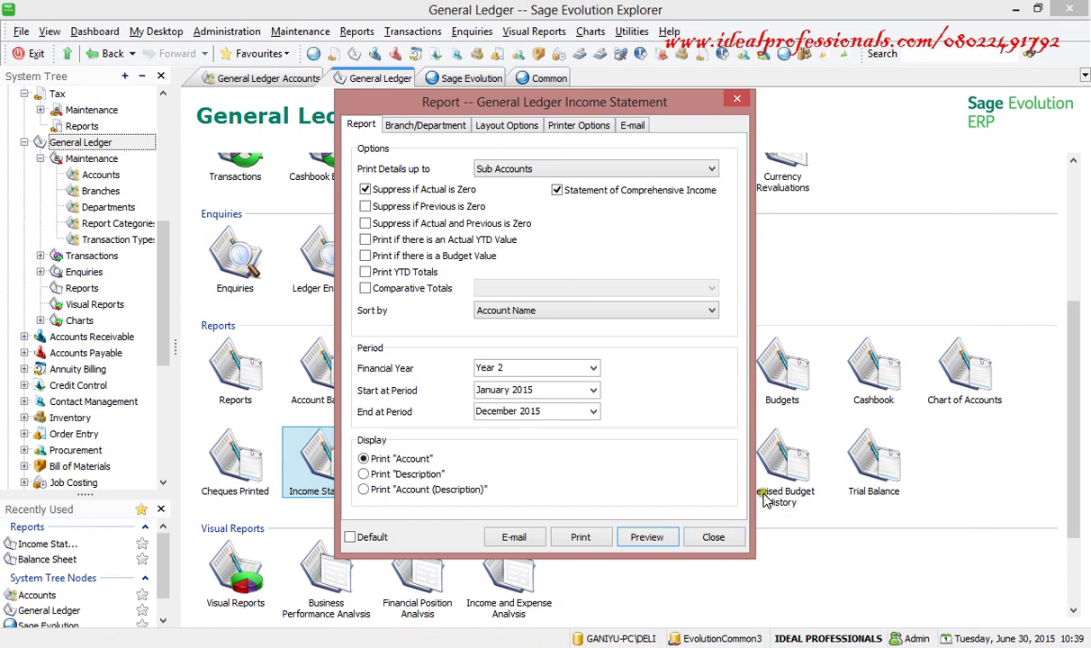
click(718, 537)
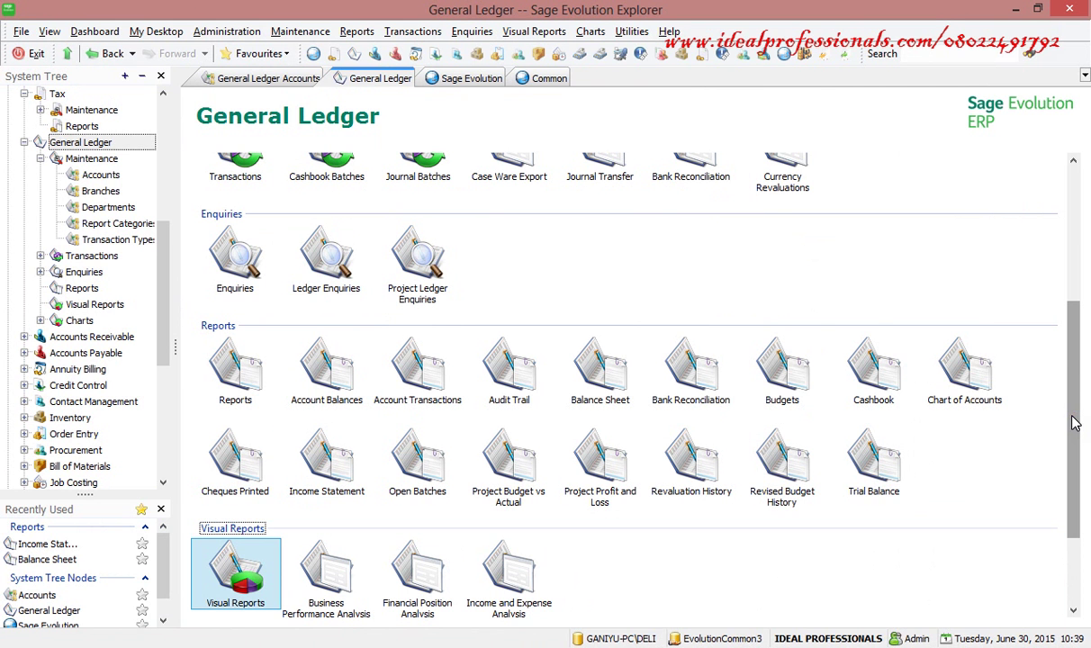
drag(1074, 423, 1071, 479)
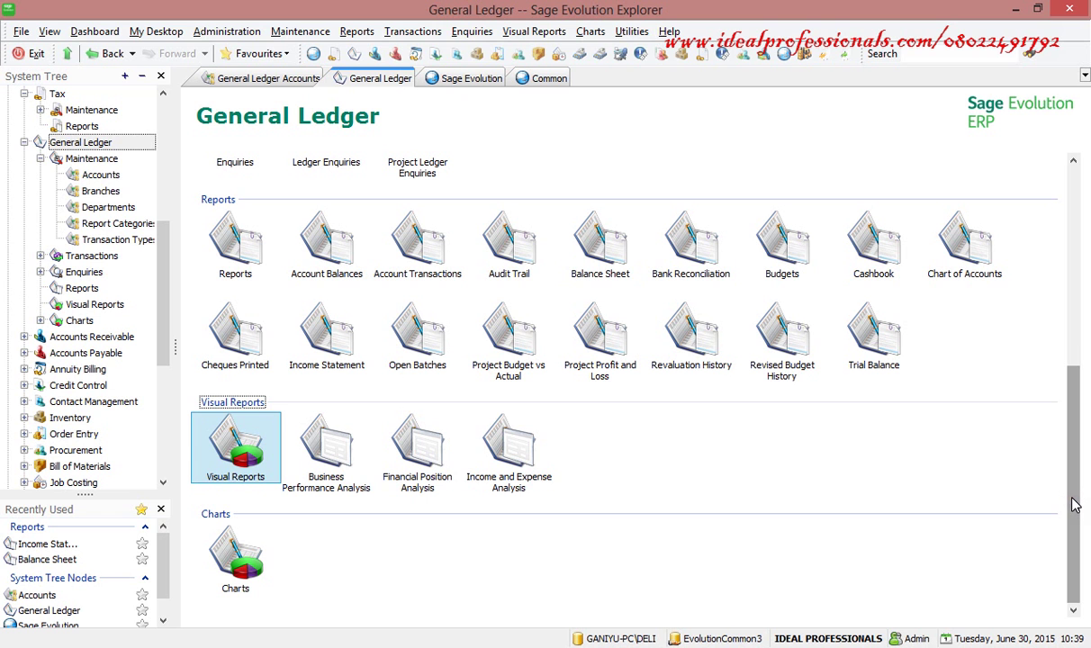
- Open General Ledger Visual Reports and select the Financial Position Analysis report
click(231, 452)
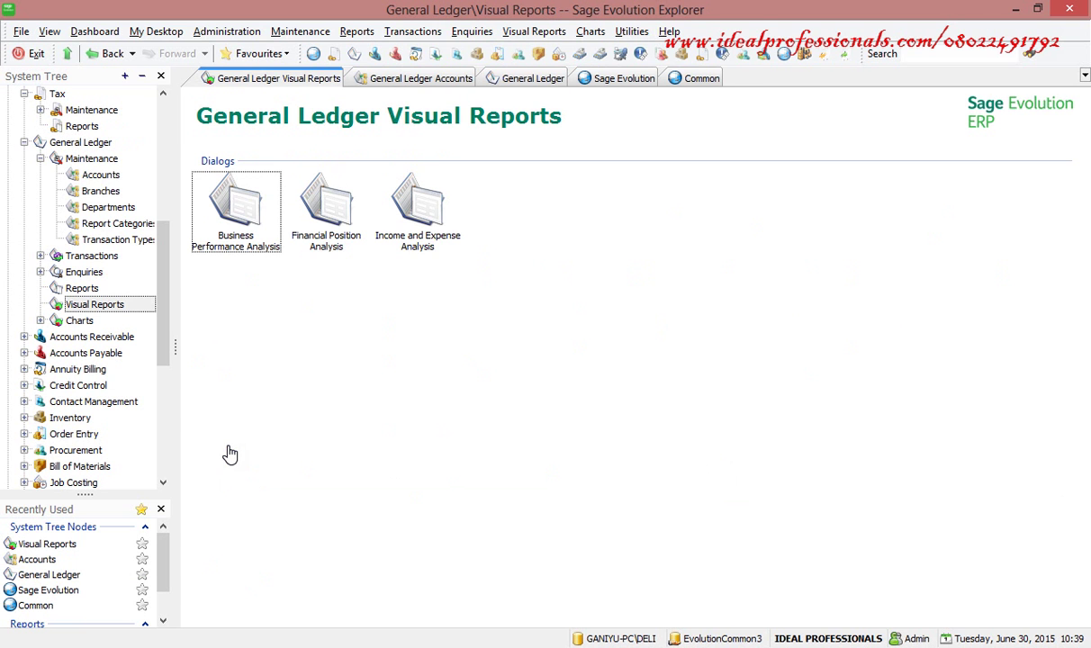
click(334, 227)
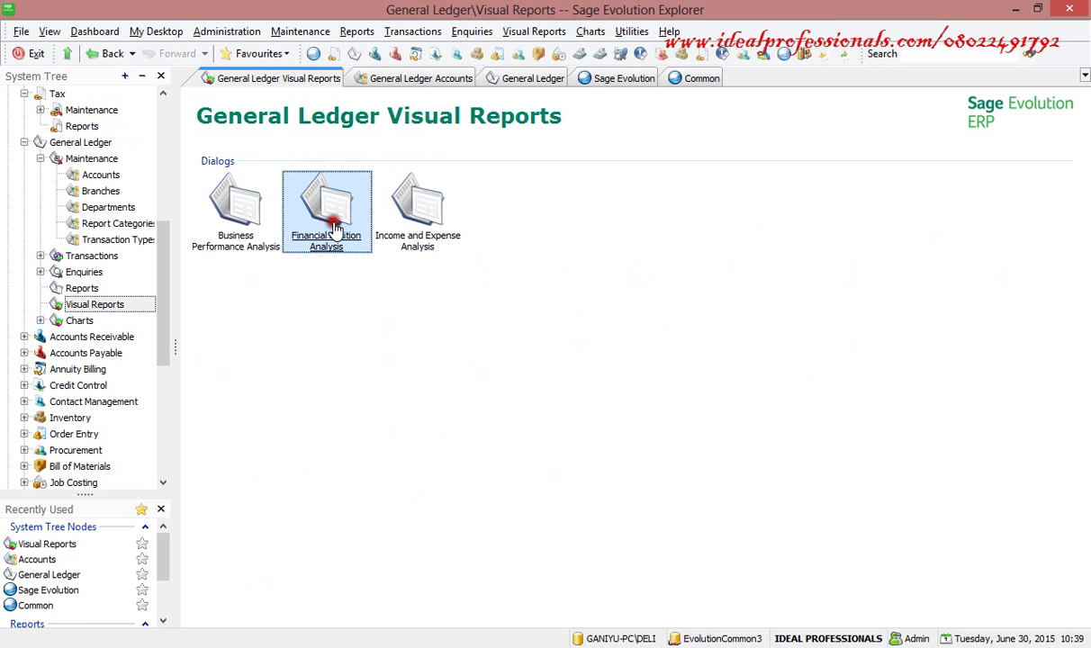